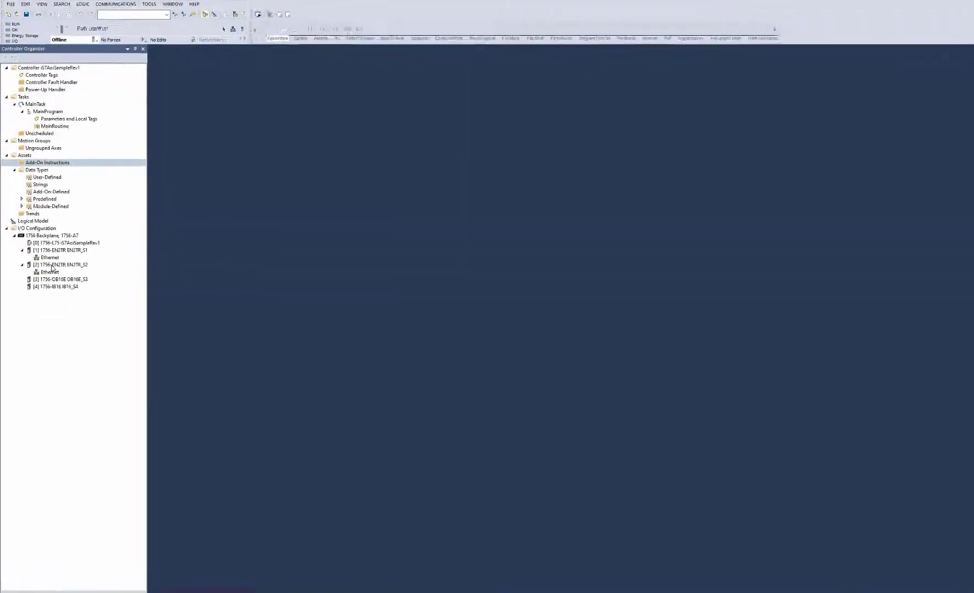
- Add a new ETHERNET-MODULE generic module to the slot 2 EN2TR's Ethernet network
click(53, 259)
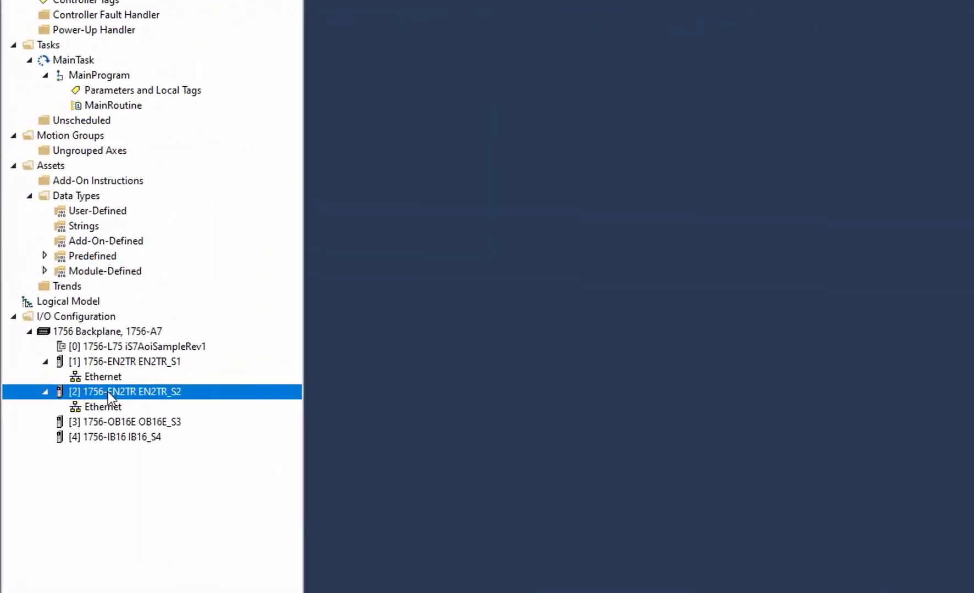
right_click(95, 362)
click(80, 373)
right_click(80, 374)
click(132, 422)
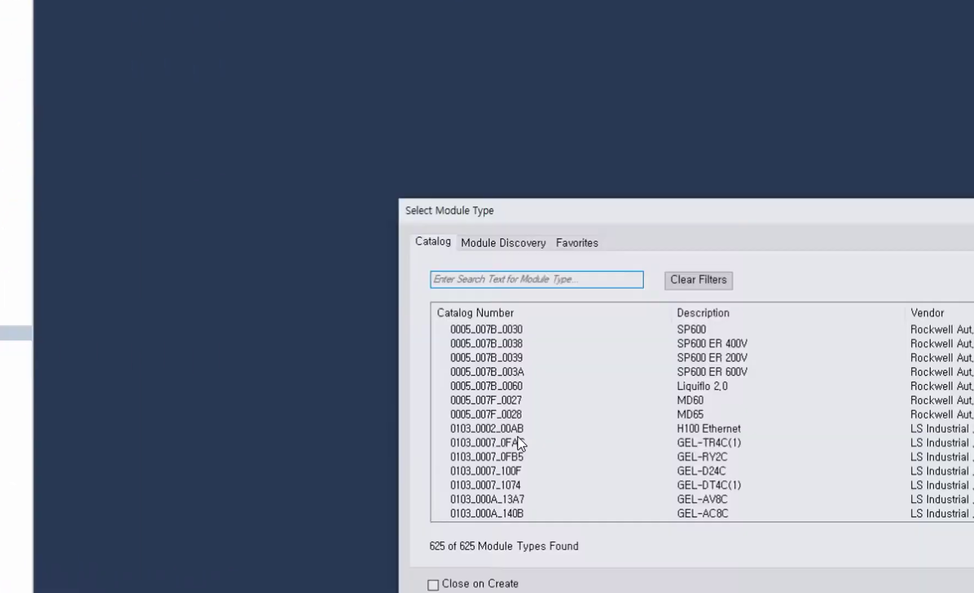
text(ether)
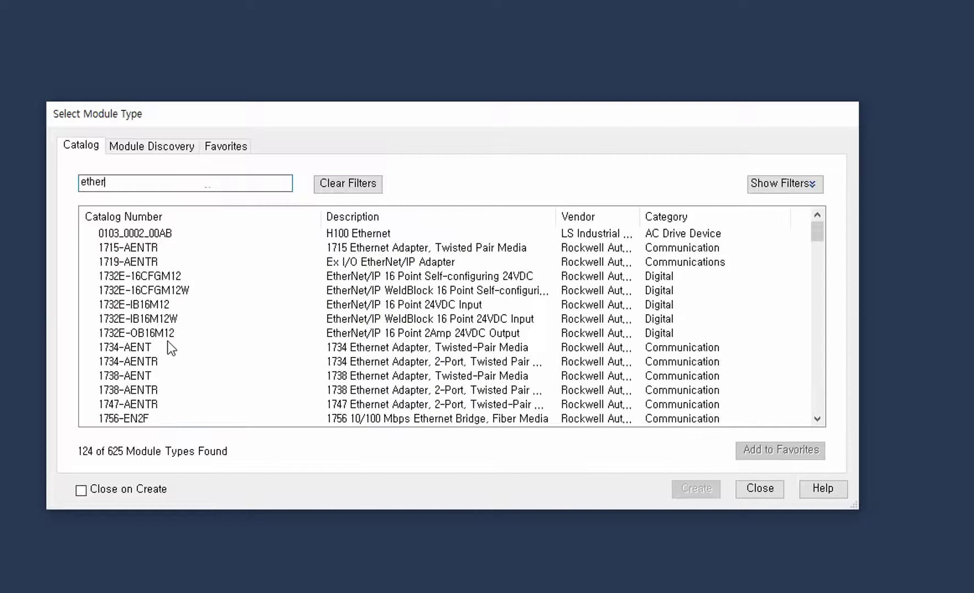
text(net-m)
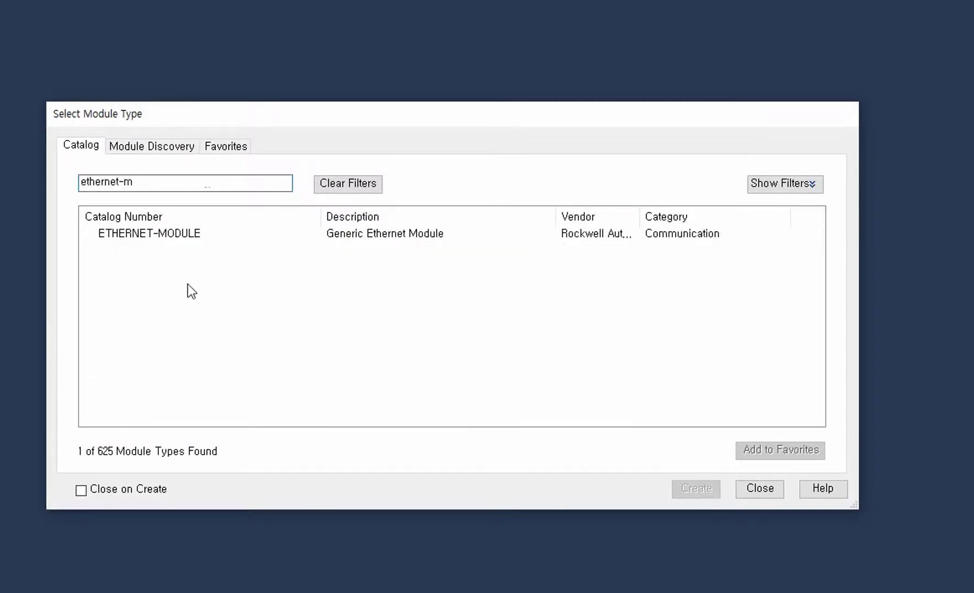
click(220, 233)
double_click(219, 234)
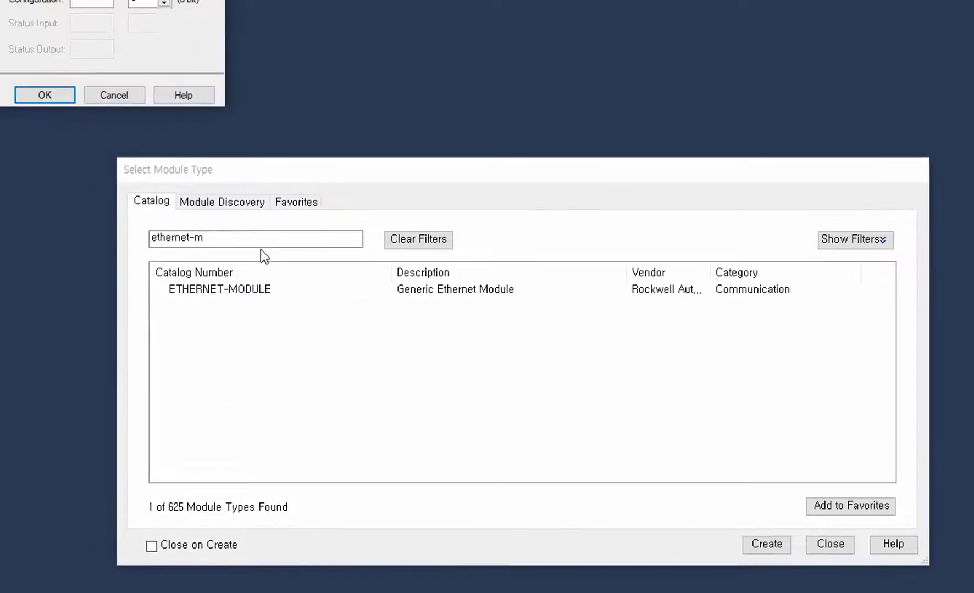
- Name the module CENT with the Data - INT communication format
text(CENTE)
key(BackSpace)
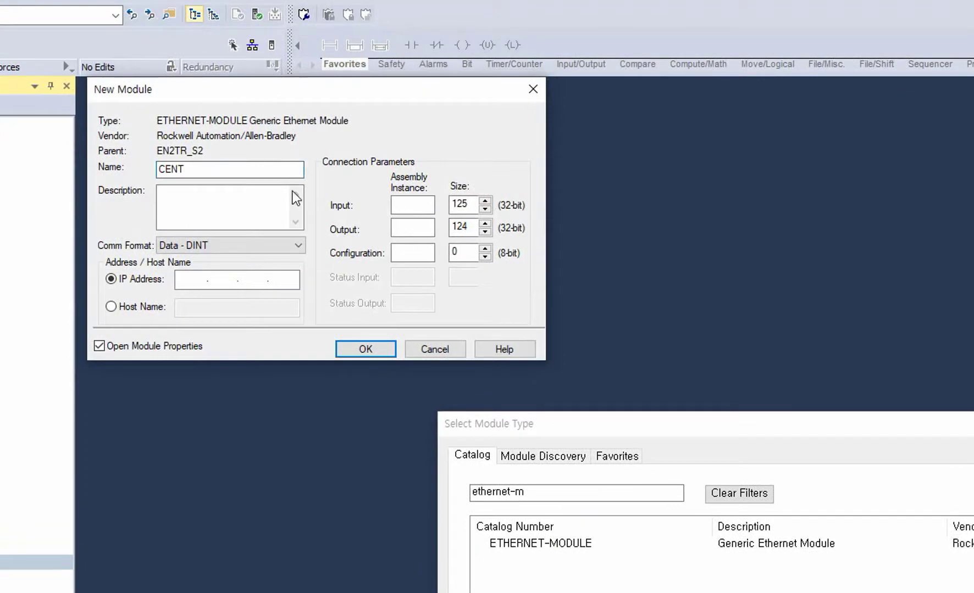
click(252, 249)
click(220, 281)
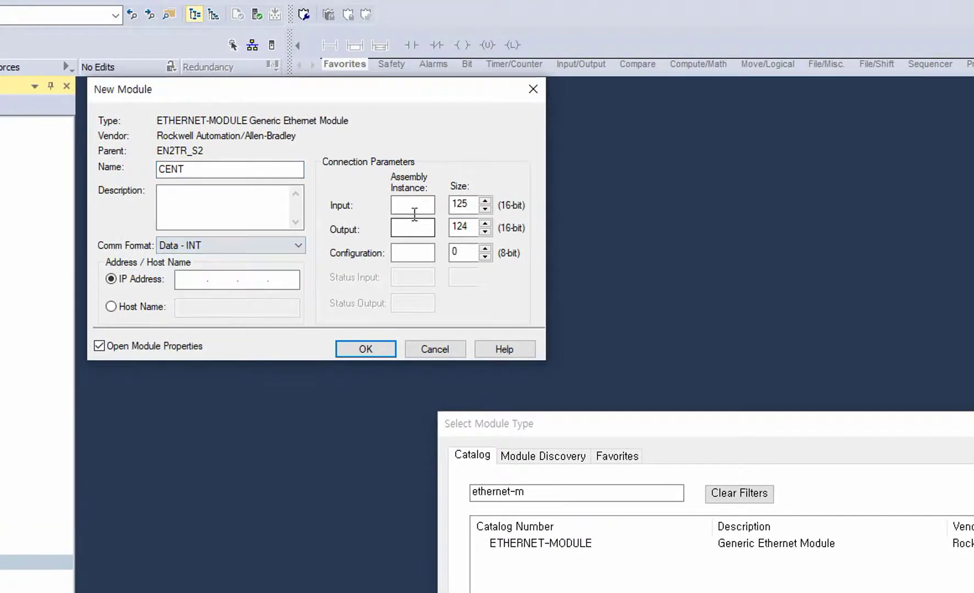
- Set the input assembly instance to 71 with size 2
click(411, 205)
text(712)
key(BackSpace)
key(Tab)
text(1)
key(Tab)
text(1)
key(shift+Tab)
text(2)
- Set output instance 21 size 2, configuration instance 100, and IP address 192.168.1.101
key(Tab)
text(21)
key(Tab)
text(2)
key(Tab)
text(10)
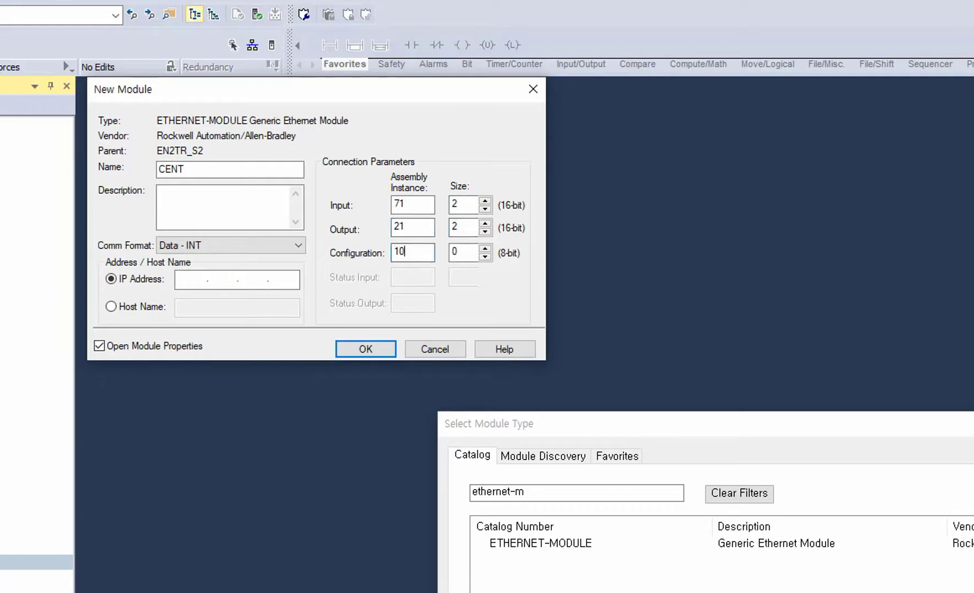
text(0)
click(207, 290)
text(192.168.1.101)
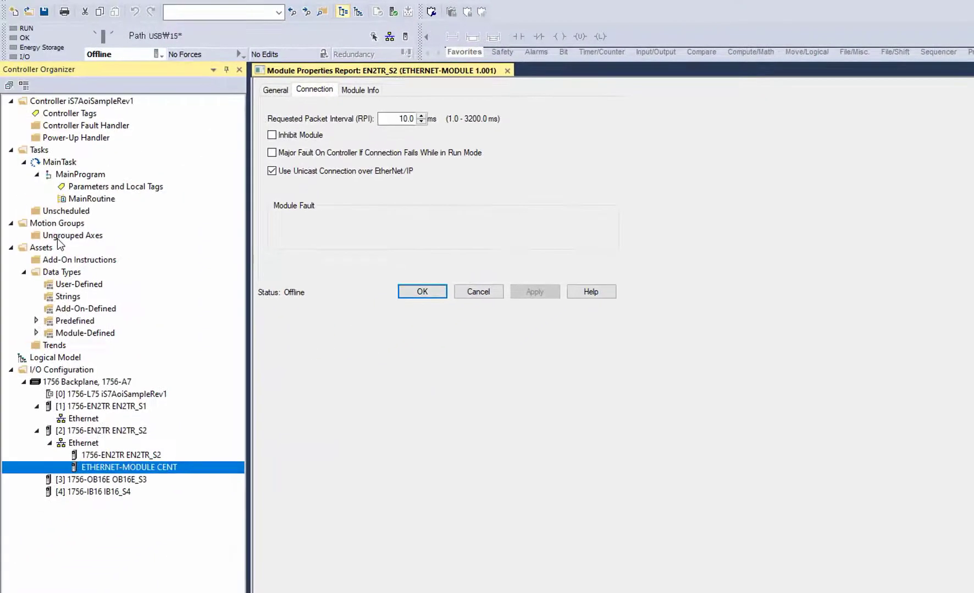
- Import the CENT_70_71_20_21_EIP_RPM_REV2.L5X file under Add-On Instructions
right_click(74, 260)
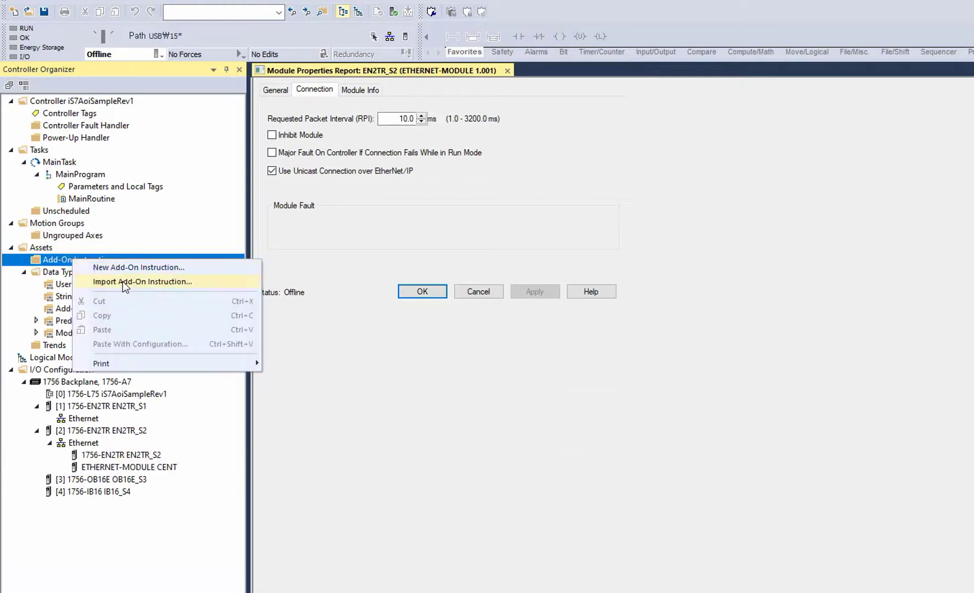
click(122, 282)
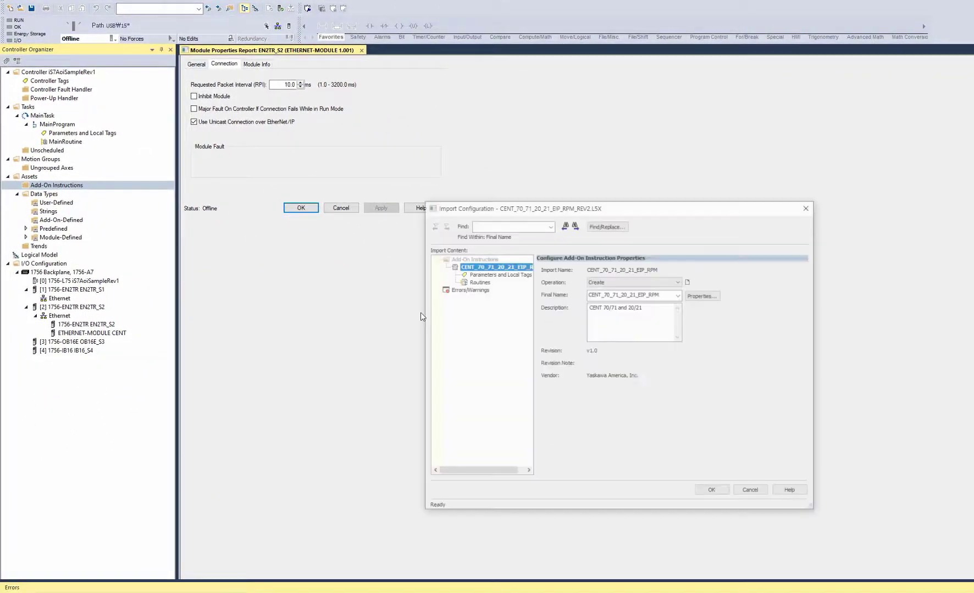
click(715, 490)
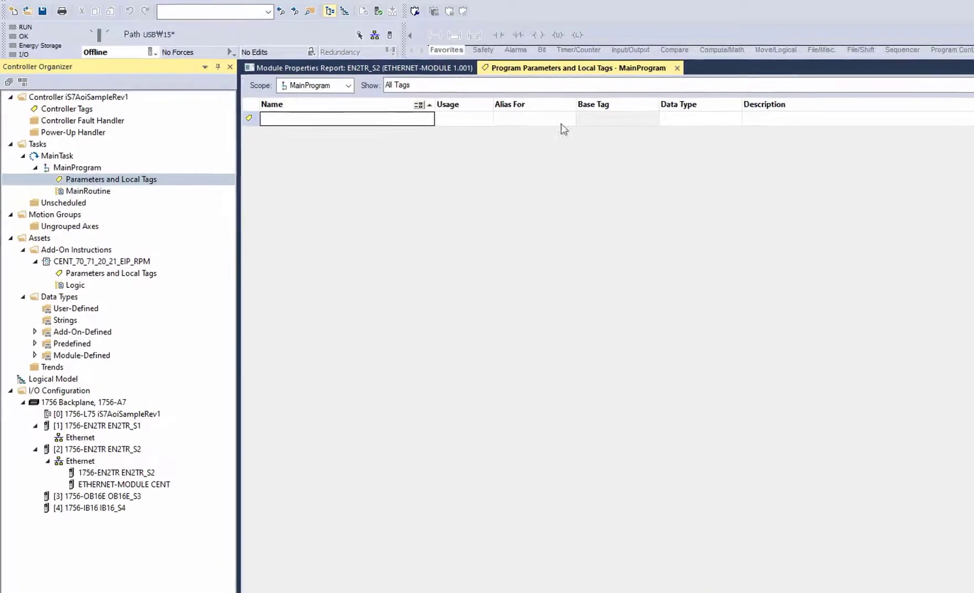
- Create local tag CENT of type CENT_70_71_20_21_EIP_RPM, then open MainRoutine's ladder
click(734, 119)
click(734, 119)
text(CENT_70_71_20_21_EIP_RPM)
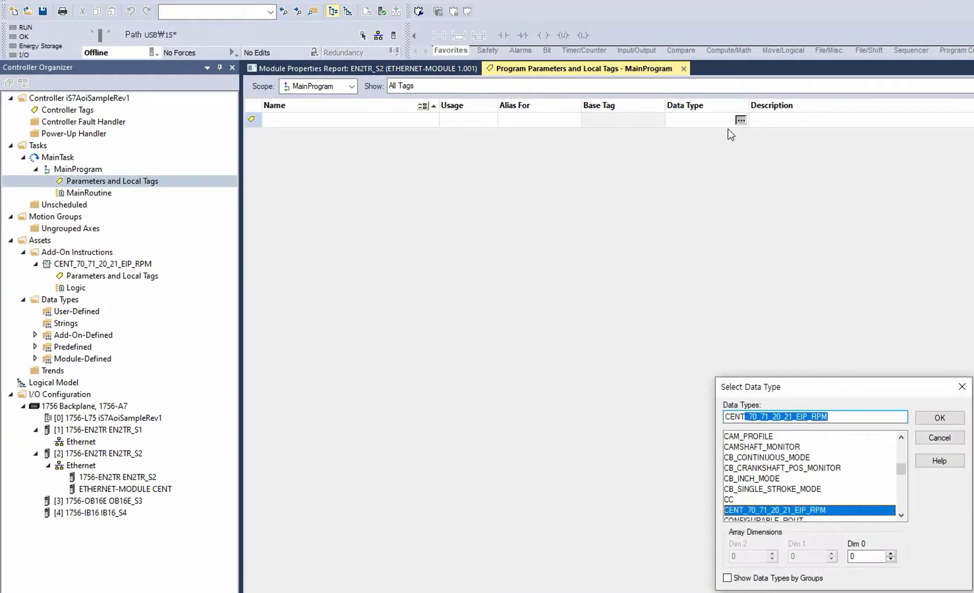
click(940, 417)
click(418, 120)
text(CENT)
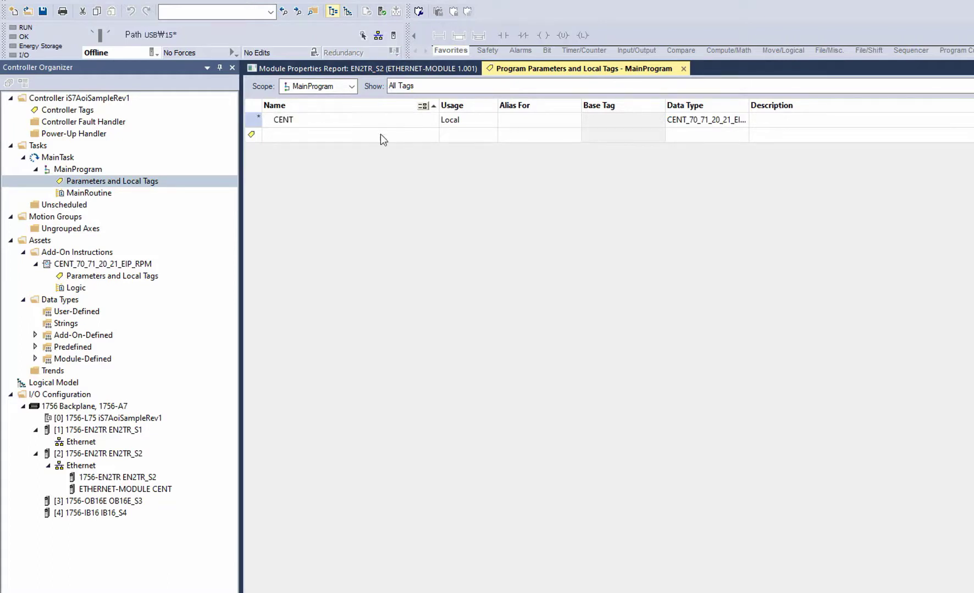
click(380, 134)
double_click(90, 193)
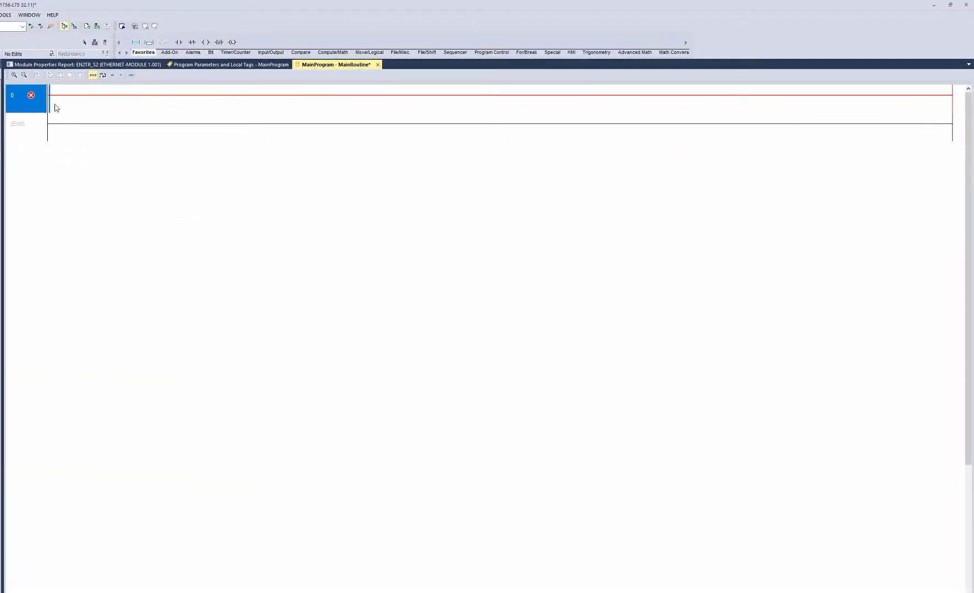
- Place the CENT_70_71_20_21_EIP_RPM instruction on rung 0 with instance CENT
drag(3, 181, 76, 98)
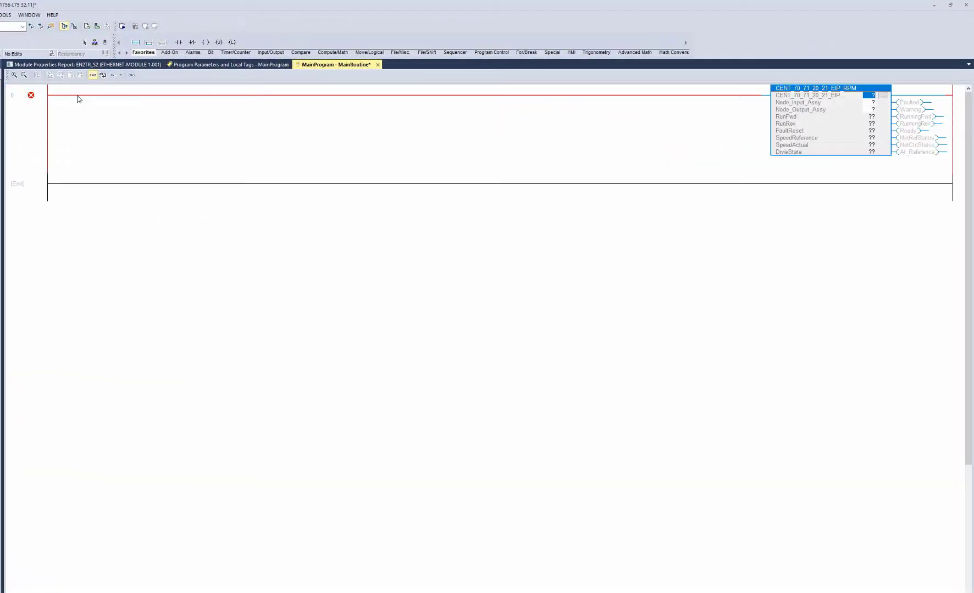
click(884, 96)
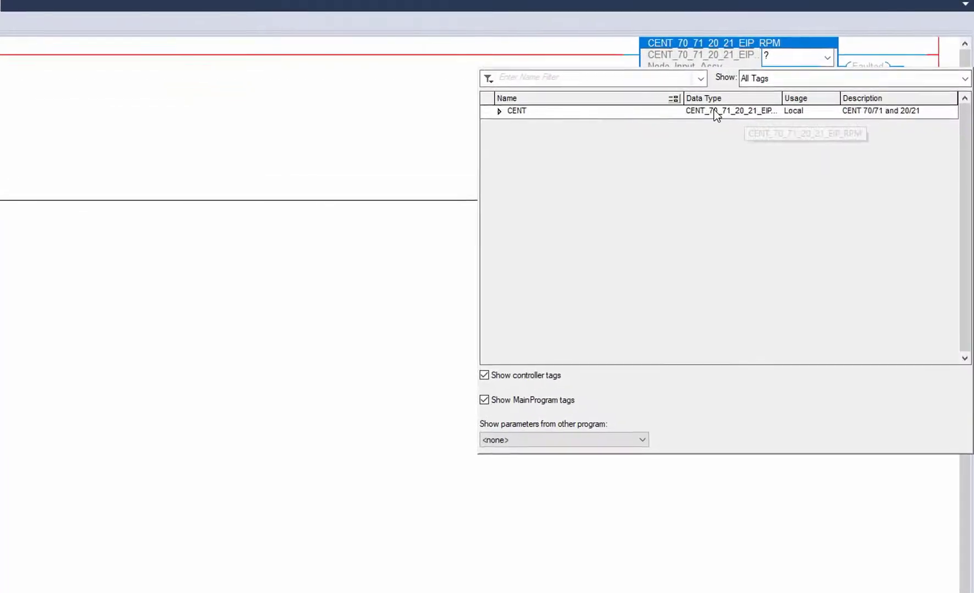
double_click(715, 113)
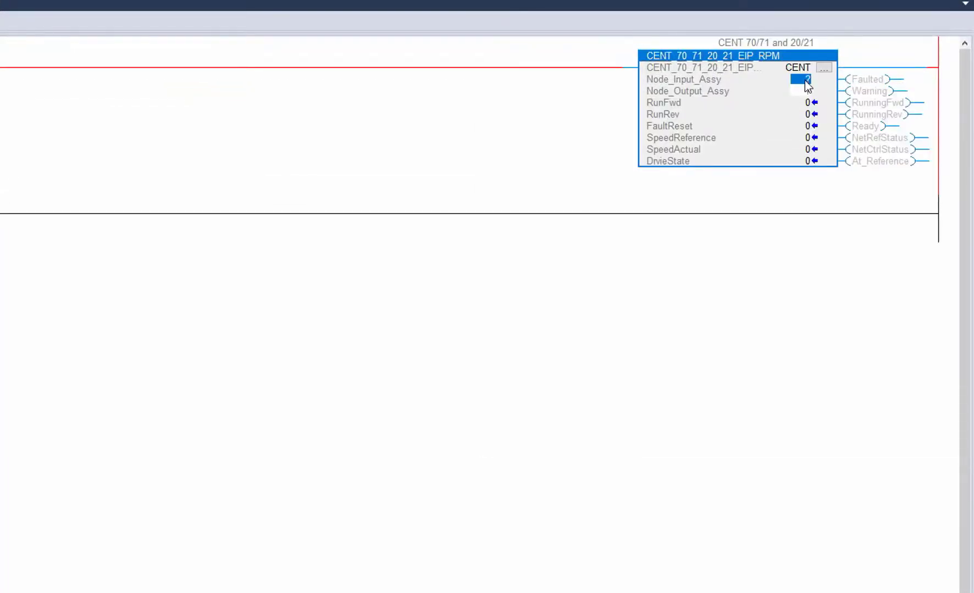
- Assign CENT:I to Node_Input_Assy and CENT:O to Node_Output_Assy
click(814, 85)
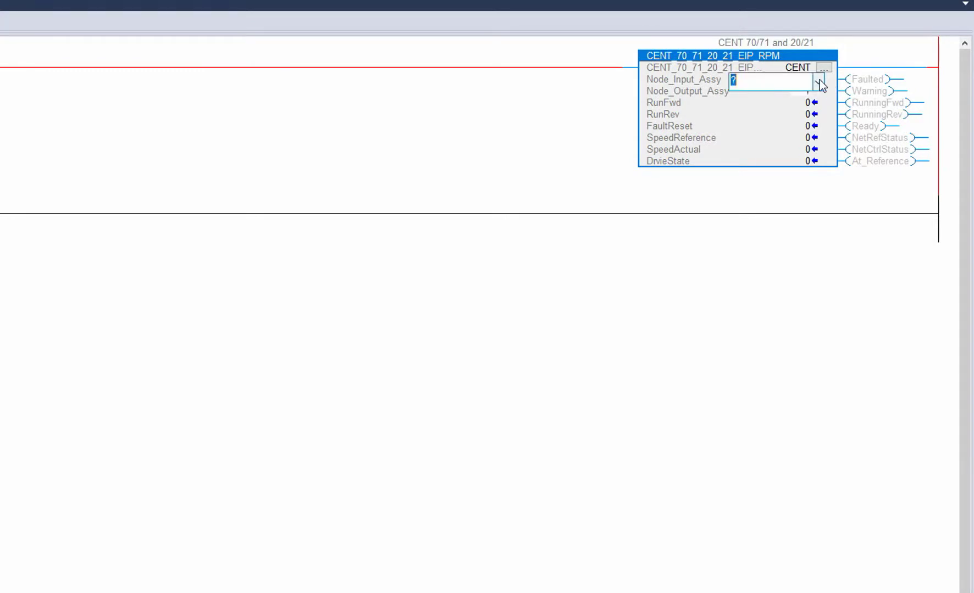
click(818, 81)
double_click(609, 137)
click(769, 91)
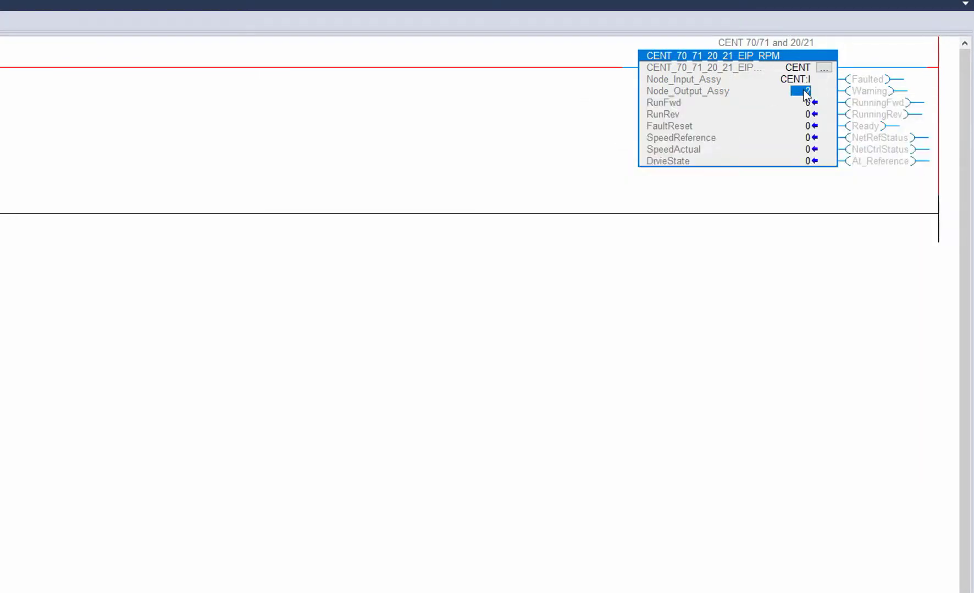
click(818, 94)
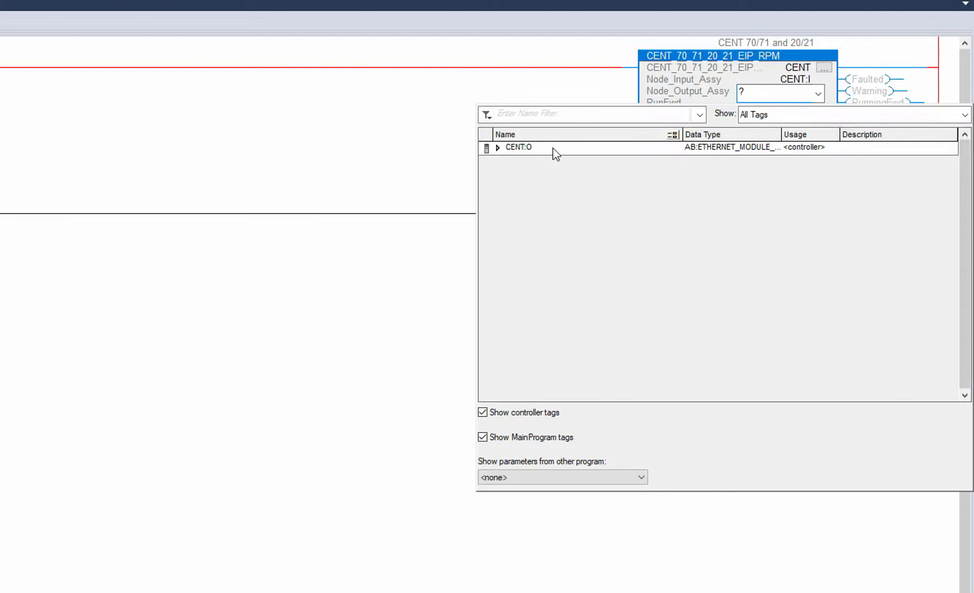
double_click(553, 149)
click(716, 149)
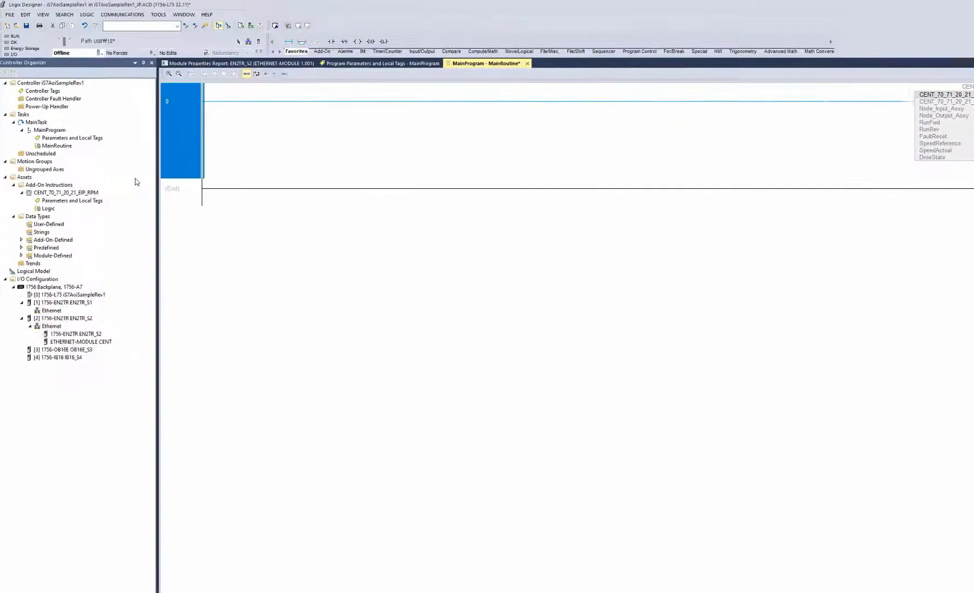
- Download the project to the controller and return it to Remote Run mode
click(102, 53)
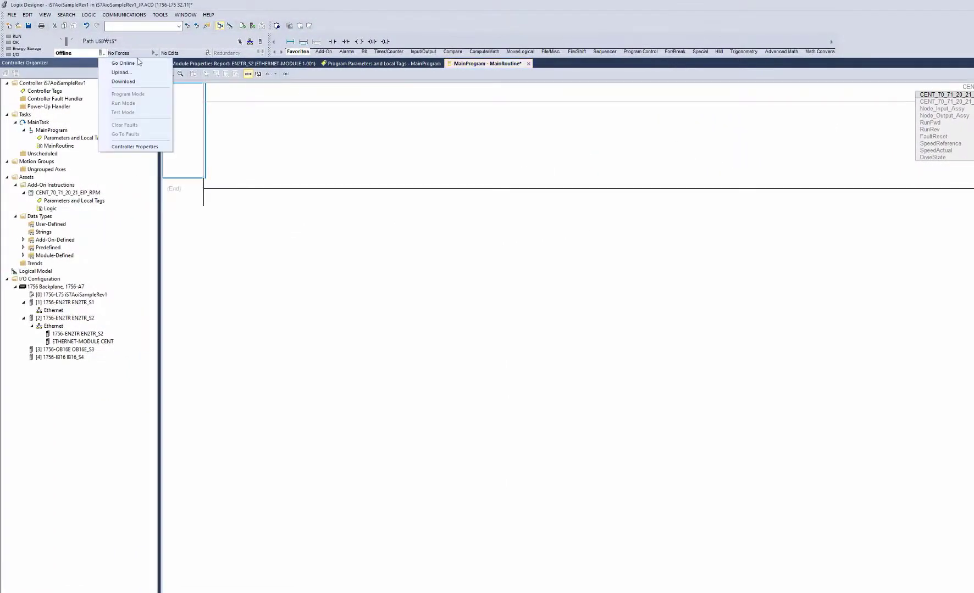
click(144, 83)
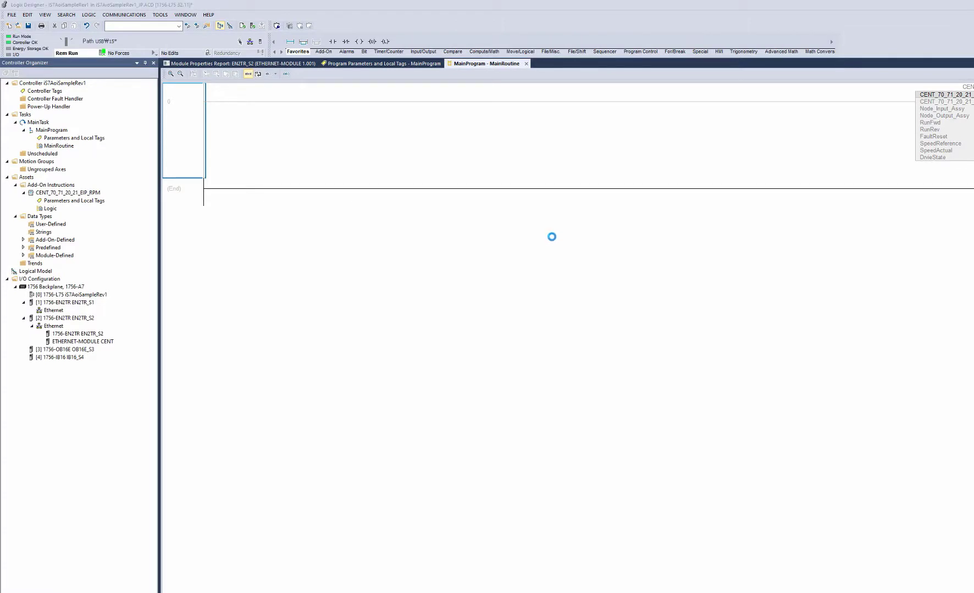
click(555, 477)
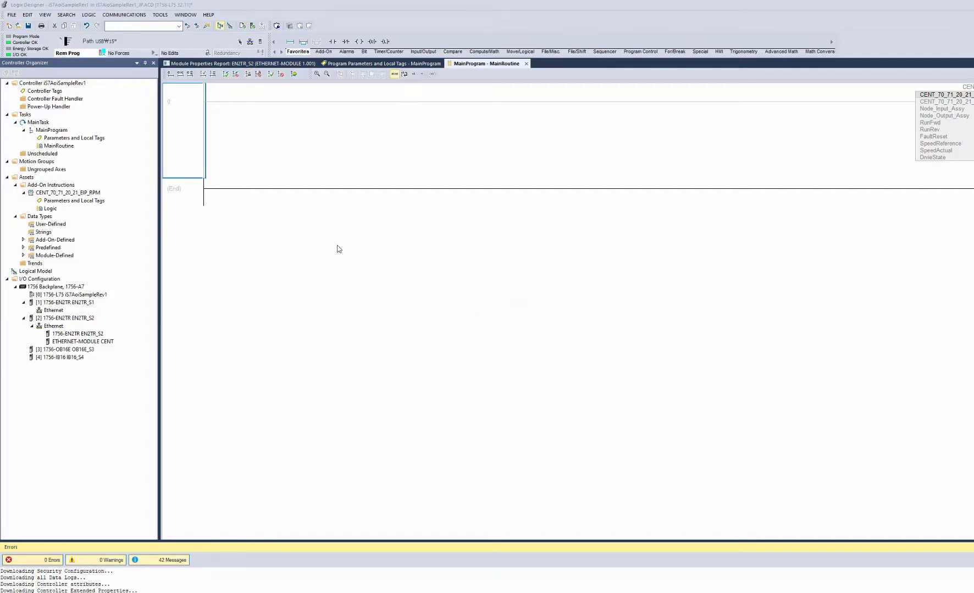
click(595, 364)
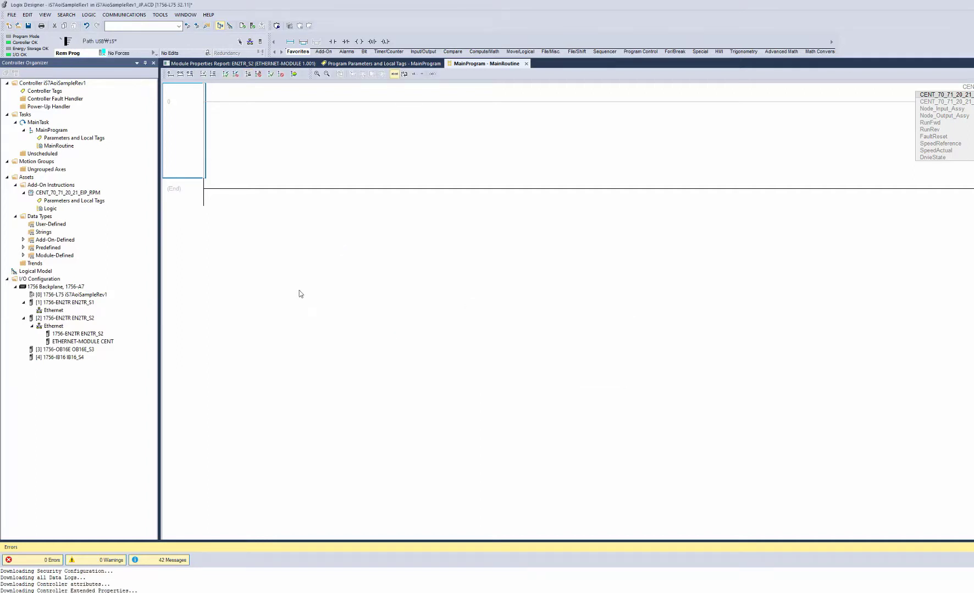
click(104, 53)
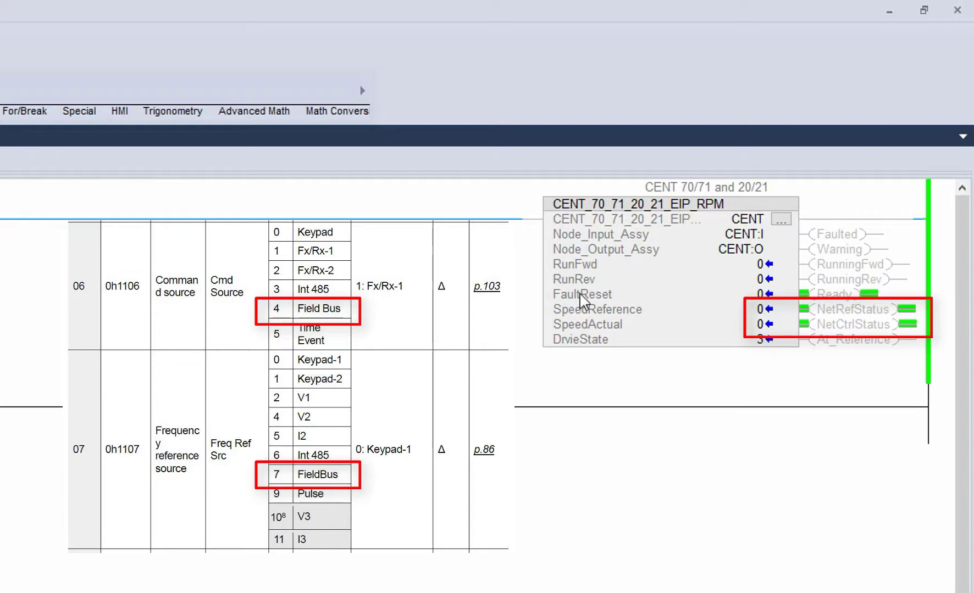
- Set SpeedReference to 500, run the drive forward with RunFwd 1, then stop with 0
click(760, 311)
text(500)
key(Return)
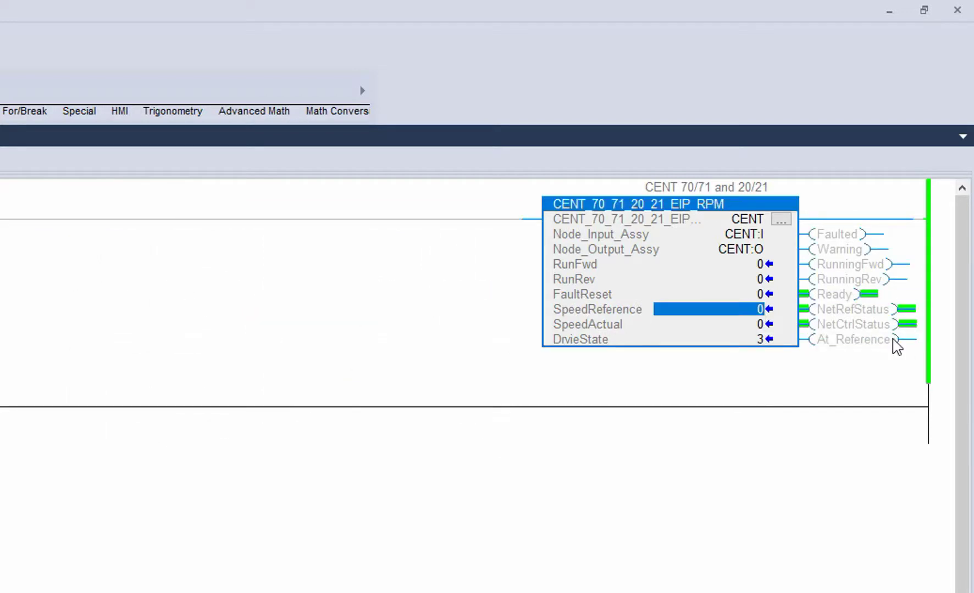
click(763, 265)
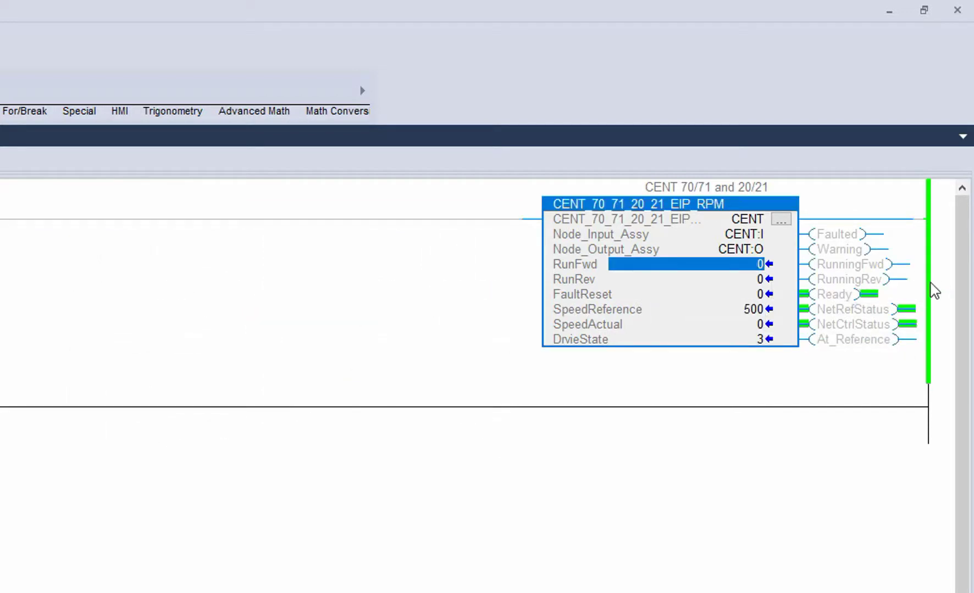
text(1)
key(Return)
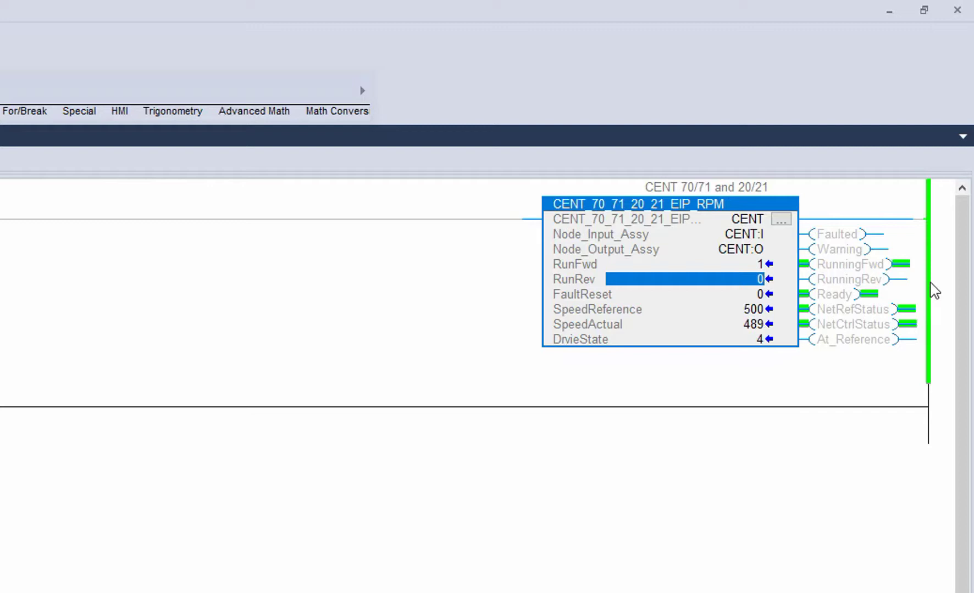
key(Up)
text(0)
key(Return)
- Run the drive in reverse with RunRev 1, then stop it with RunRev 0
text(1)
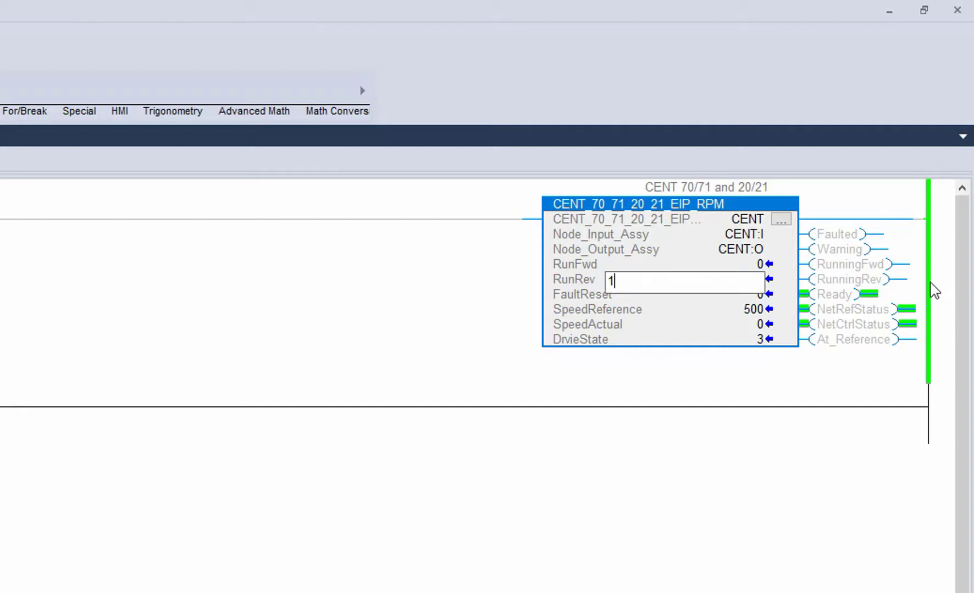
key(Return)
key(Up)
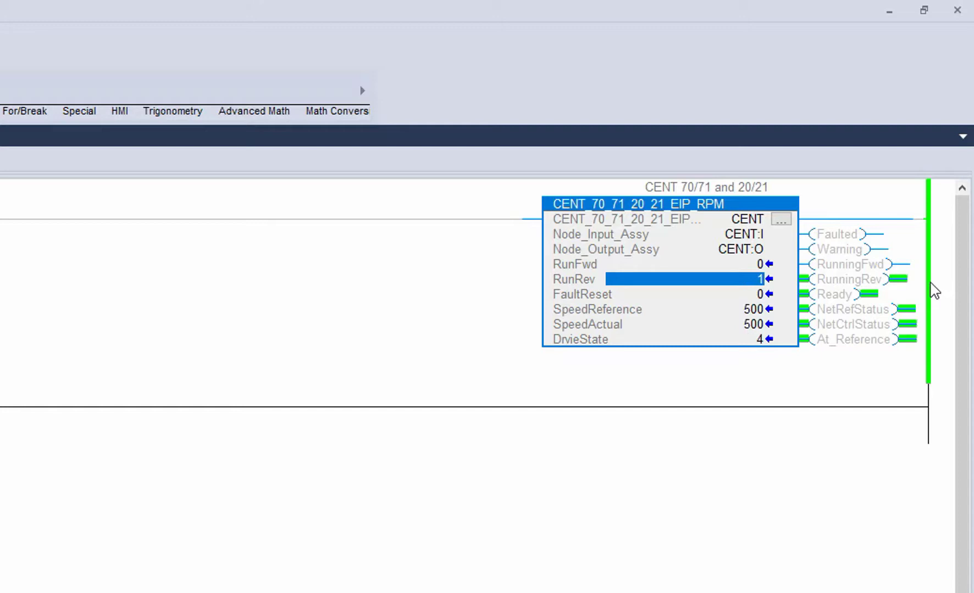
text(0)
key(Return)
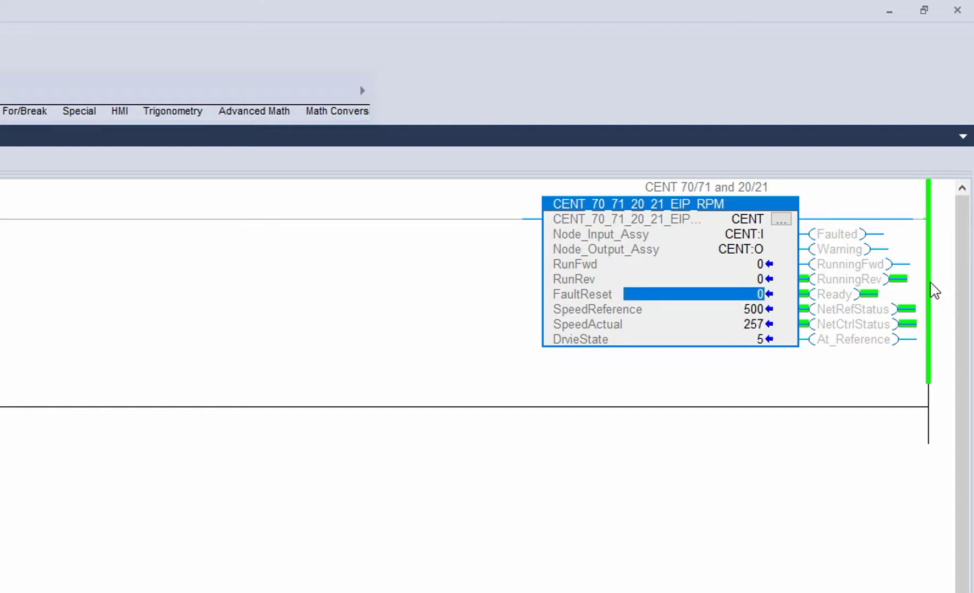